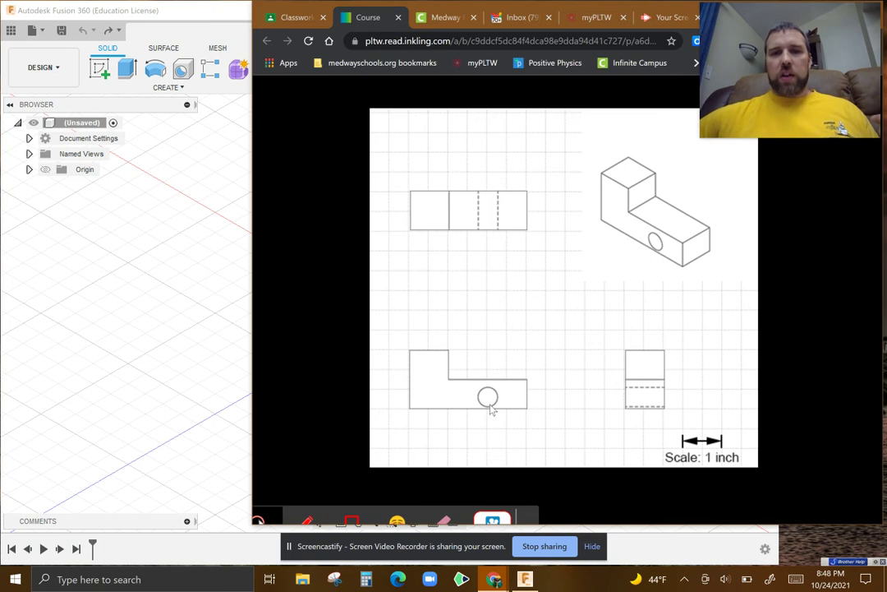
- Switch to Fusion 360 and create a new component in the untitled design
{"action": "left_click", "coordinate": [245, 316]}
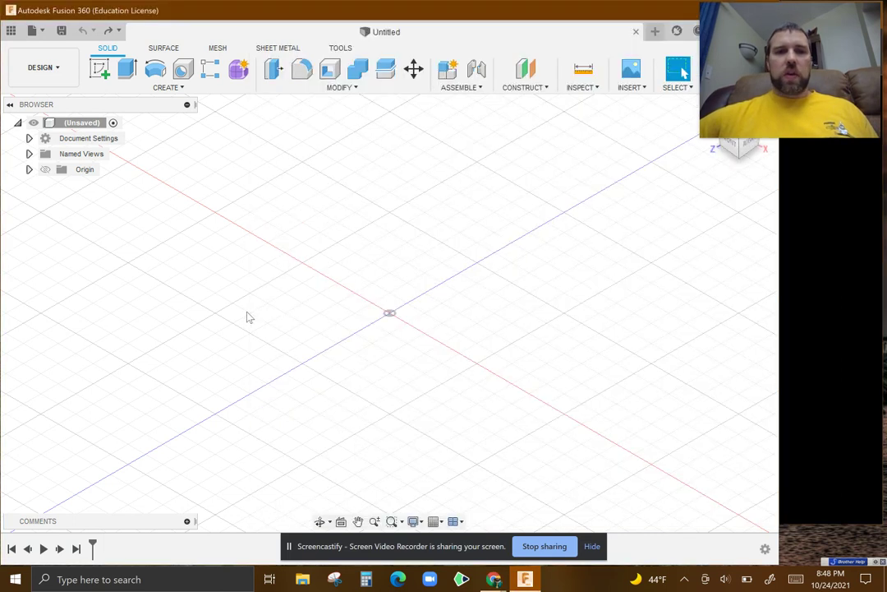
{"action": "left_click", "coordinate": [449, 70]}
{"action": "left_click", "coordinate": [698, 349]}
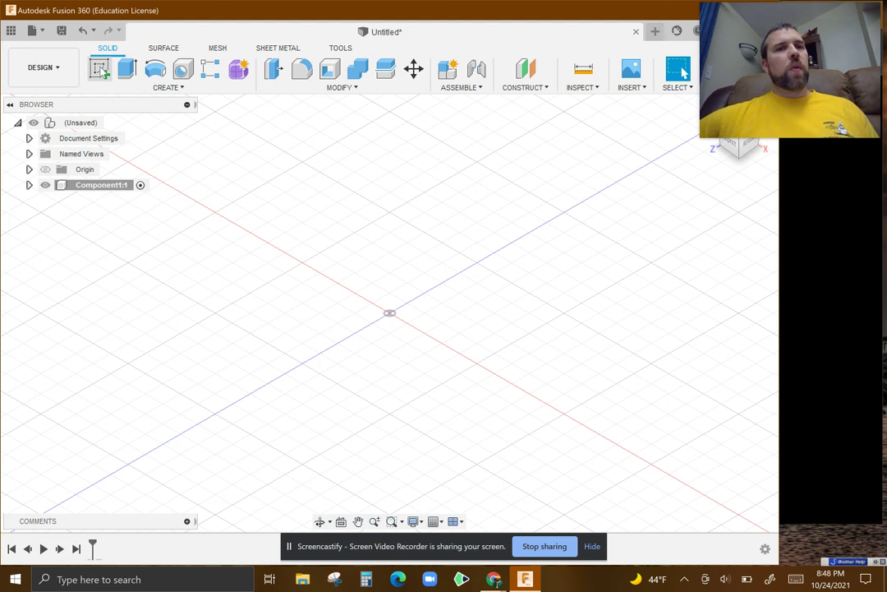
- Start a sketch on the front plane and draw a 1.5 inch vertical line upward from the origin
{"action": "left_click", "coordinate": [100, 69]}
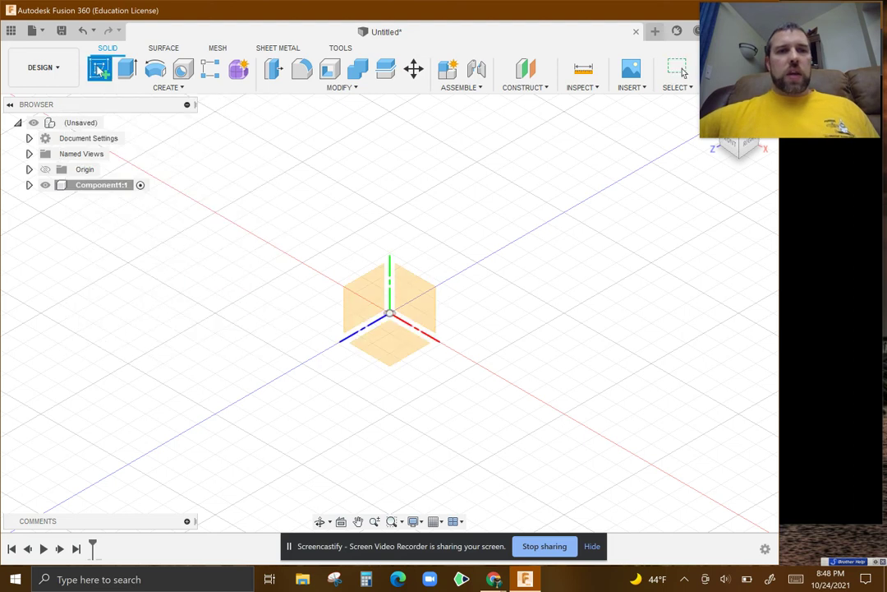
{"action": "left_click", "coordinate": [419, 296]}
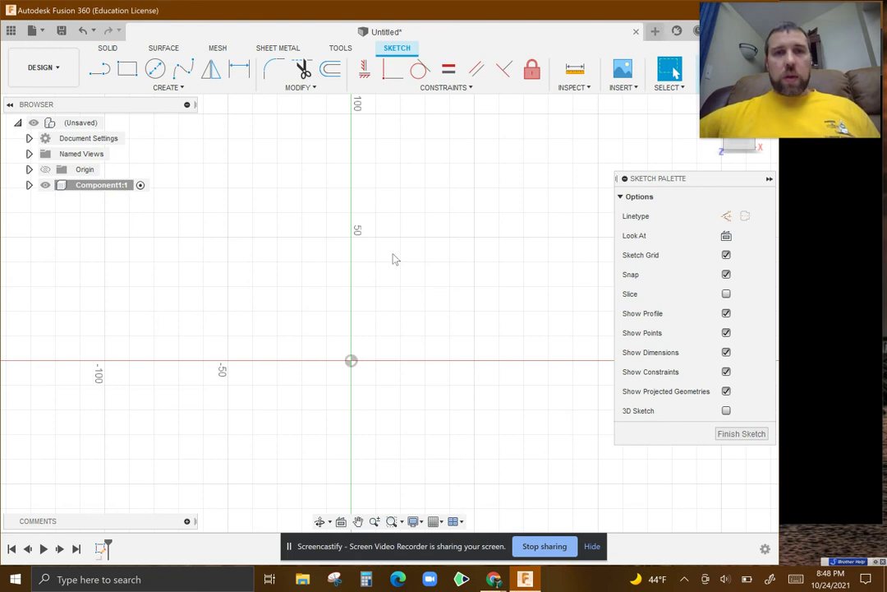
{"action": "left_click", "coordinate": [97, 69]}
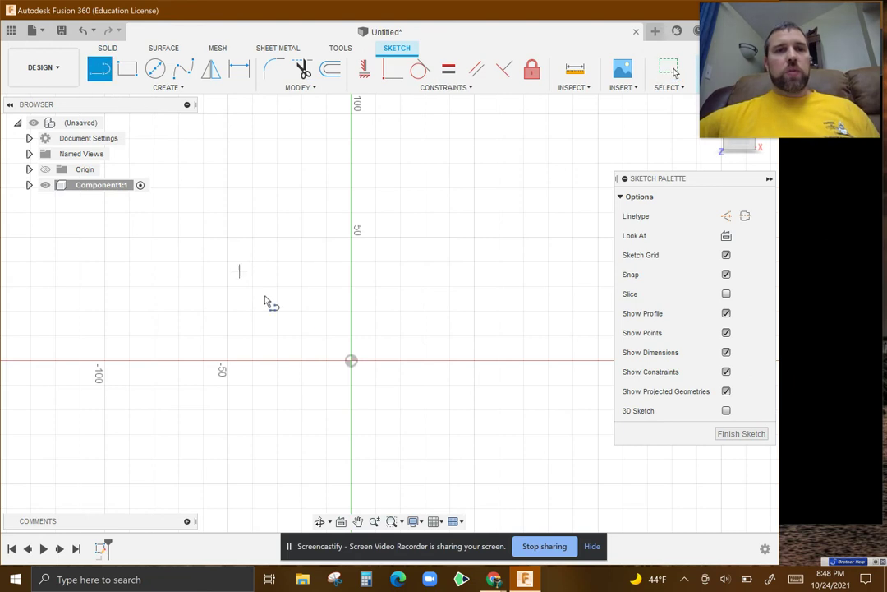
{"action": "left_click", "coordinate": [351, 361]}
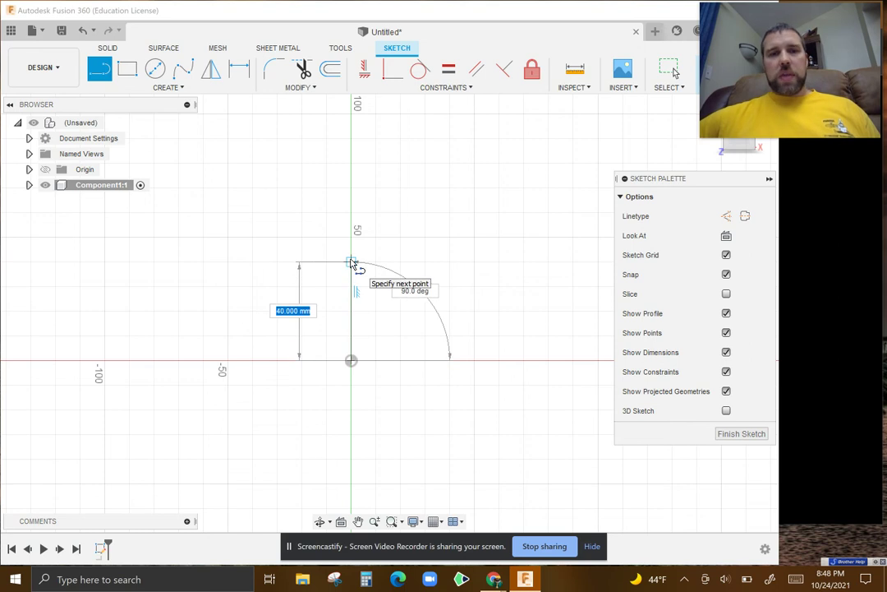
{"action": "type", "text": "1"}
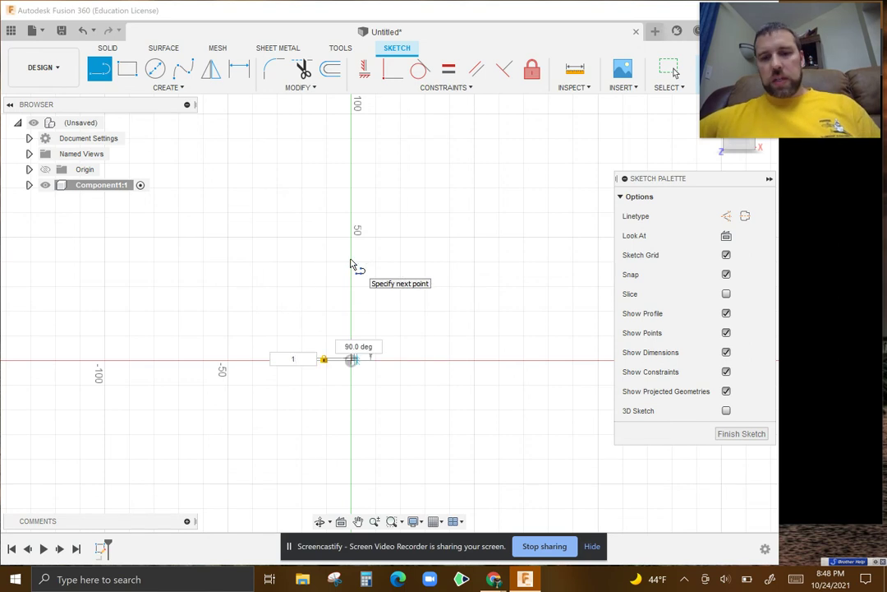
{"action": "type", "text": ".5\""}
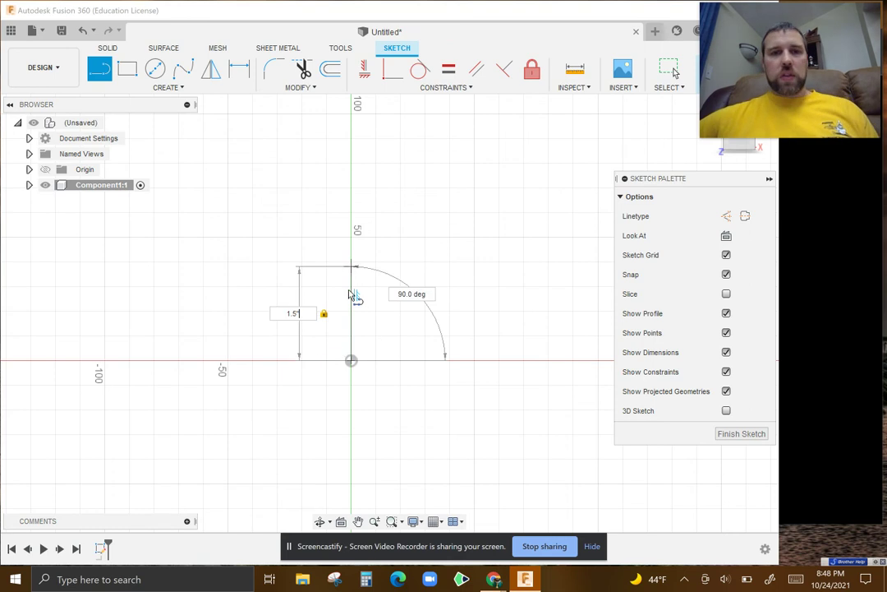
{"action": "key", "text": "Return"}
{"action": "key", "text": "Escape"}
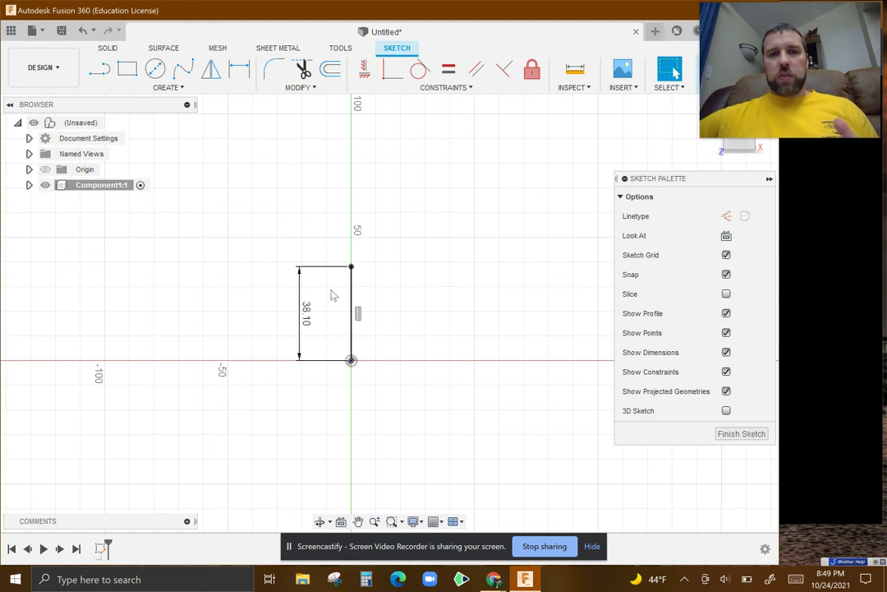
- Draw a 1 inch horizontal line from the upper end of the vertical line, extending away from the vertical axis
{"action": "left_click", "coordinate": [100, 69]}
{"action": "left_click", "coordinate": [352, 268]}
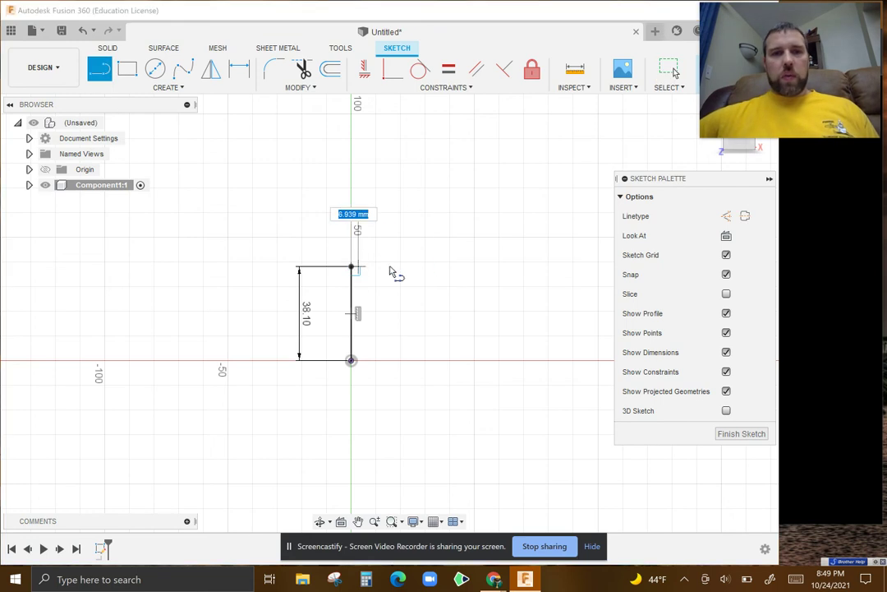
{"action": "type", "text": "1\""}
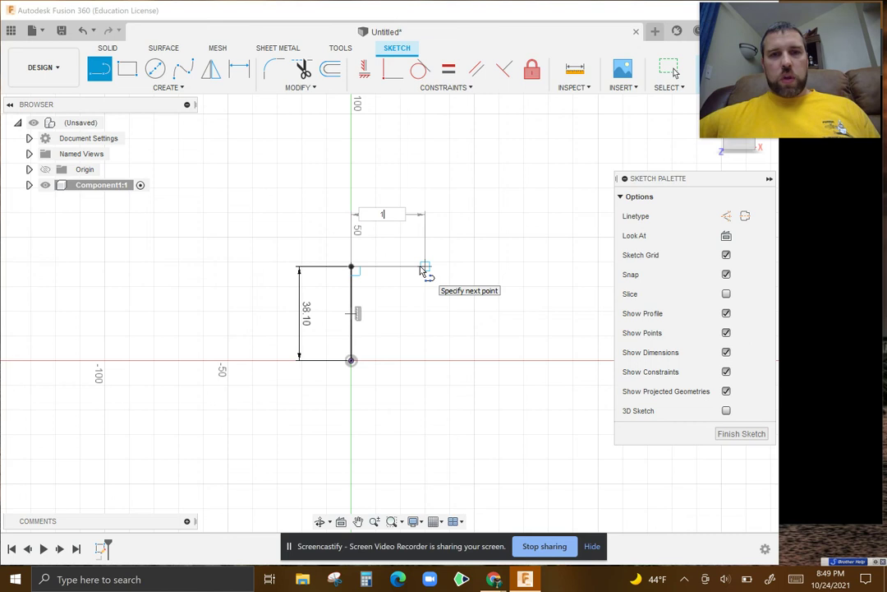
{"action": "key", "text": "Tab"}
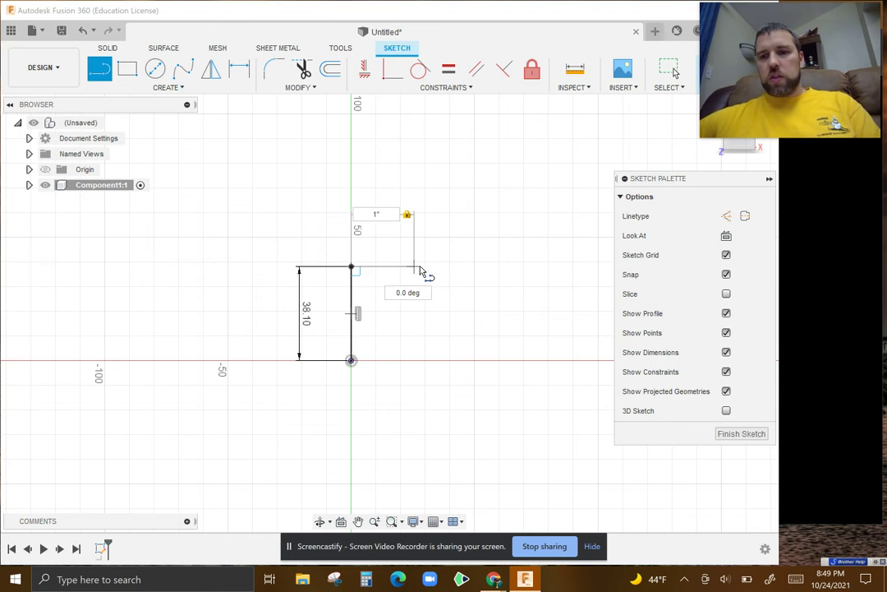
{"action": "key", "text": "Tab"}
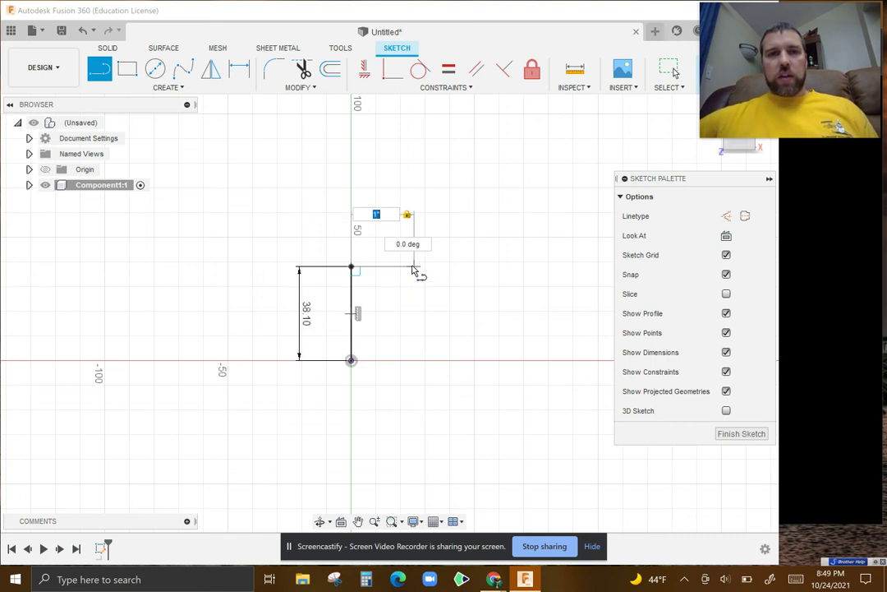
{"action": "left_click", "coordinate": [415, 269]}
- Check the reference drawing in the browser and draw a 0.75 inch vertical line downward from the end of the 1 inch line
{"action": "left_click_drag", "start_coordinate": [414, 270], "coordinate": [413, 313]}
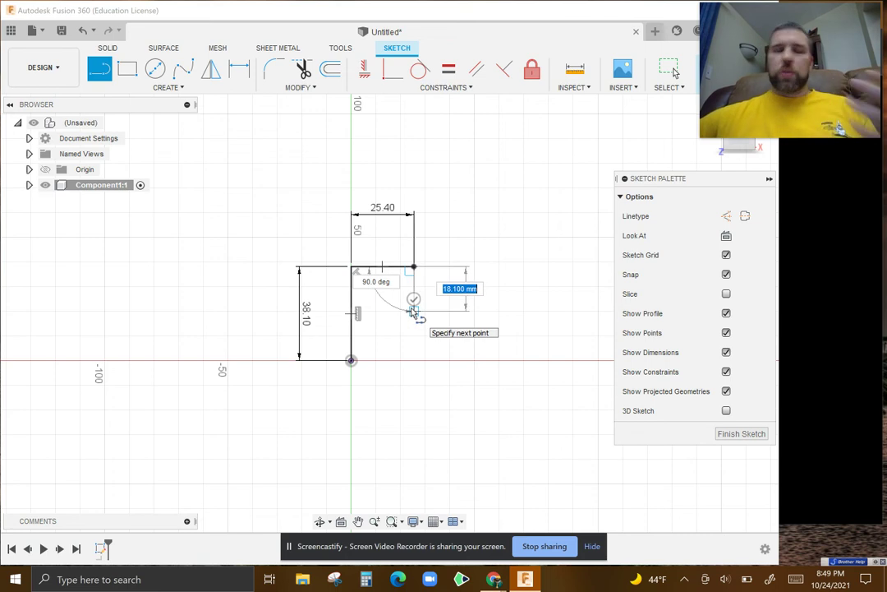
{"action": "left_click_drag", "start_coordinate": [413, 313], "coordinate": [414, 327]}
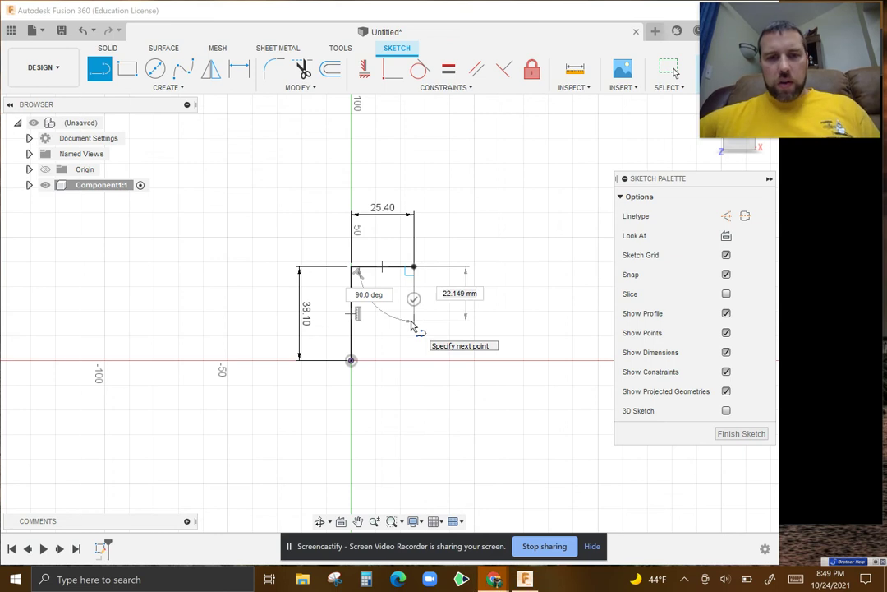
{"action": "key", "text": "alt+Tab"}
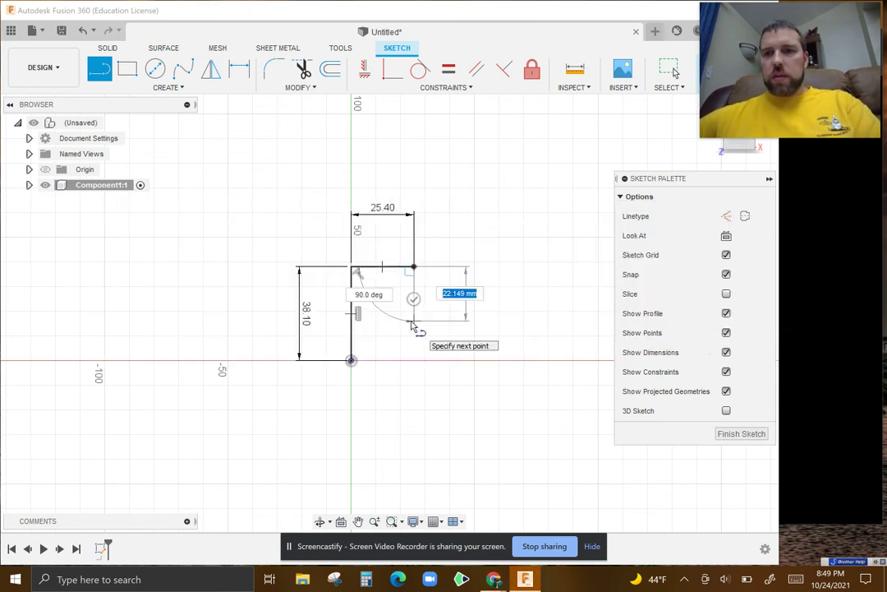
{"action": "key", "text": "alt+Tab"}
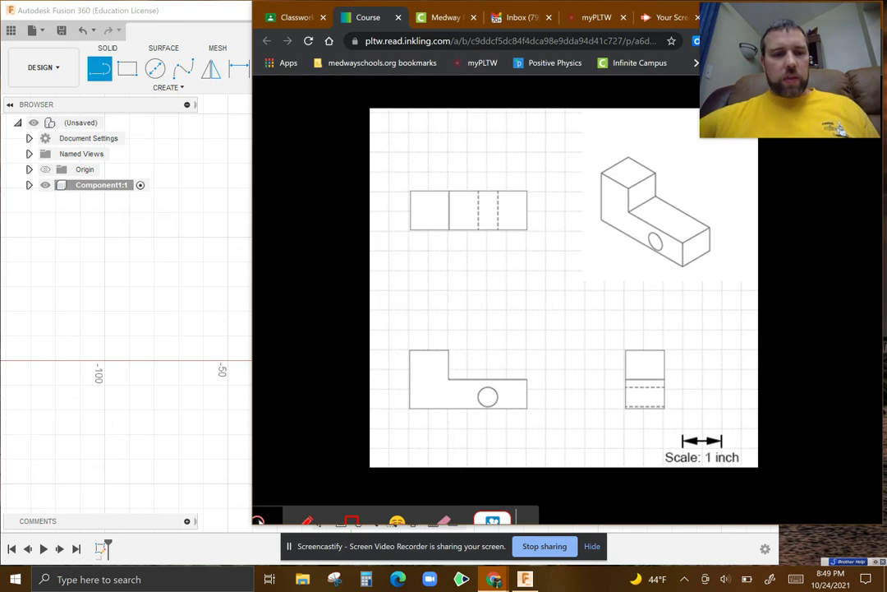
{"action": "key", "text": "alt+Tab"}
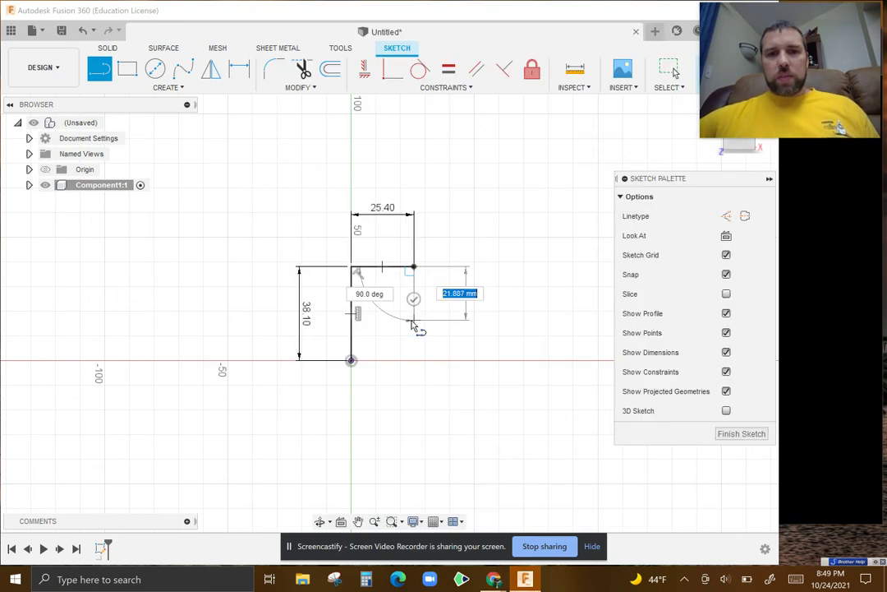
{"action": "key", "text": "BackSpace"}
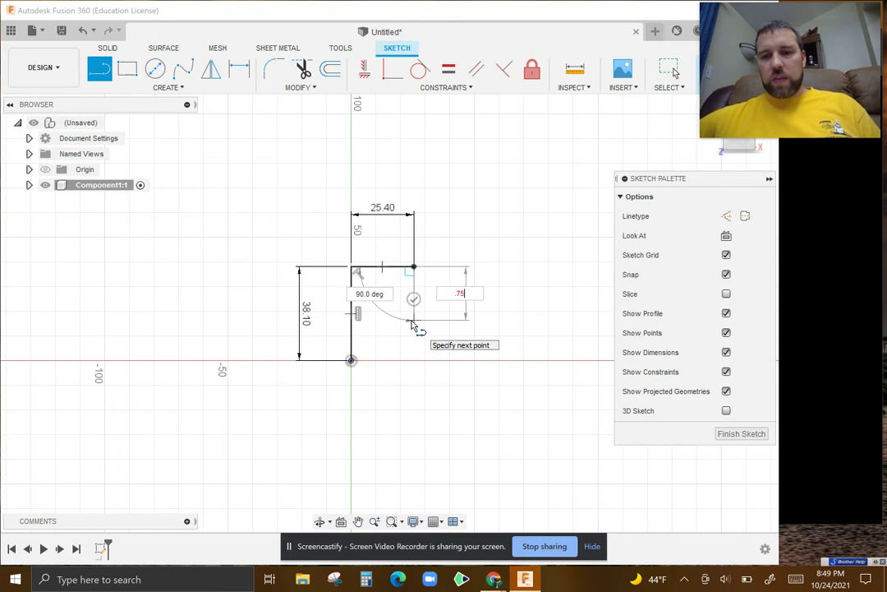
{"action": "key", "text": "Tab"}
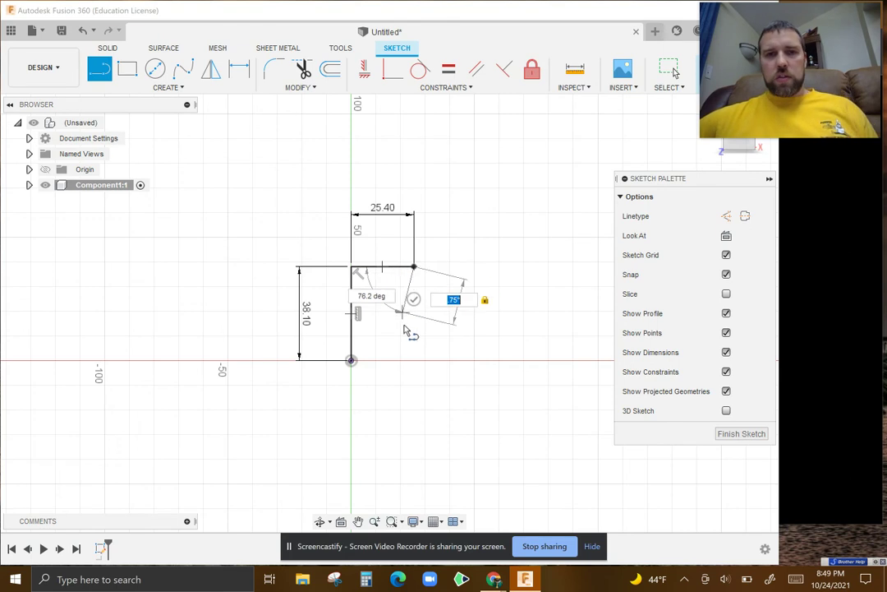
{"action": "left_click", "coordinate": [415, 330]}
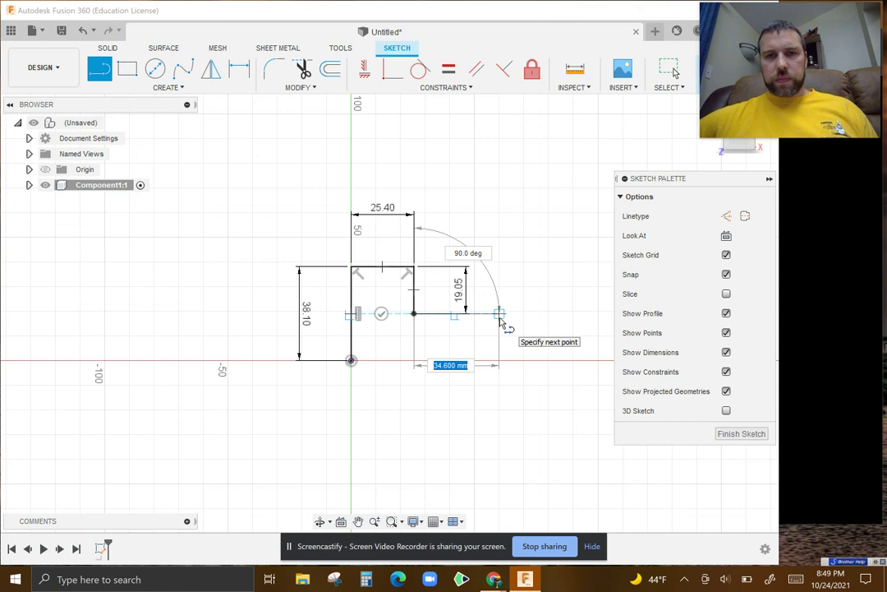
- Draw a 2 inch horizontal line outward from the step's inner corner and close the L-shaped profile back to the origin
{"action": "type", "text": "2"}
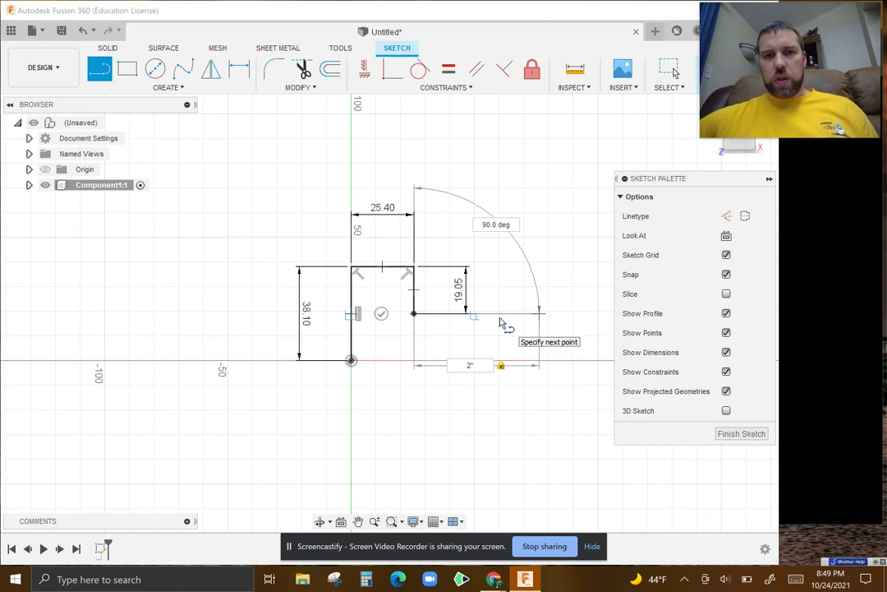
{"action": "key", "text": "Return"}
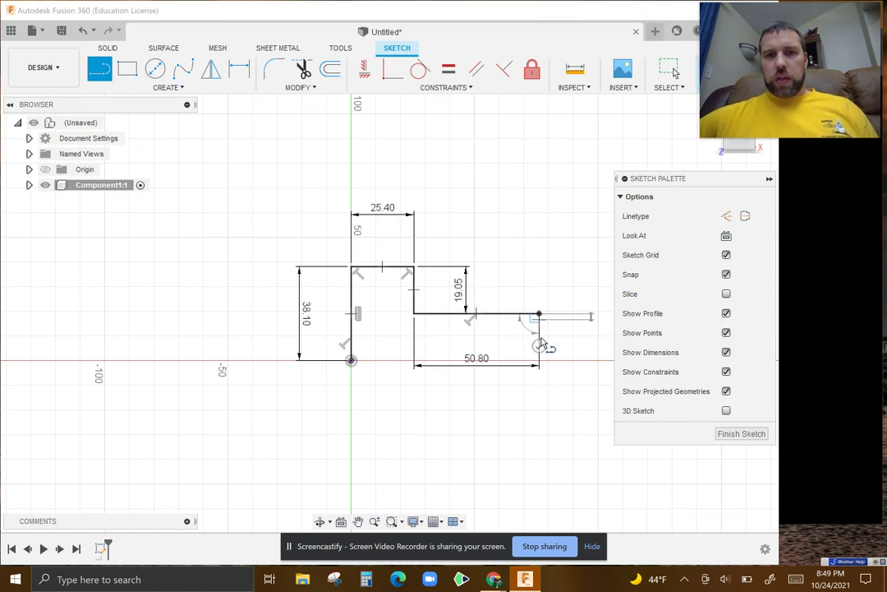
{"action": "left_click", "coordinate": [351, 360]}
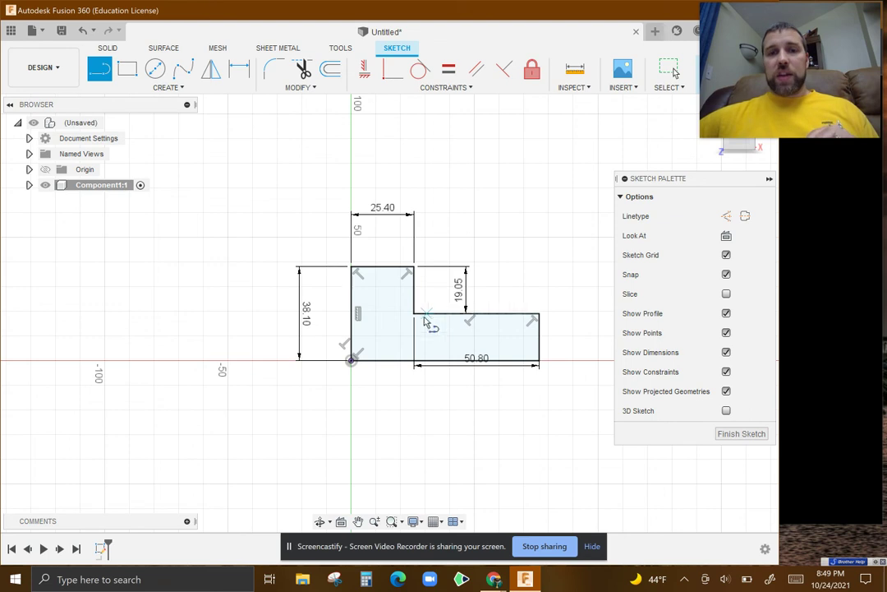
{"action": "scroll", "coordinate": [423, 320], "scroll_direction": "down", "scroll_amount": 2}
{"action": "scroll", "coordinate": [425, 322], "scroll_direction": "up", "scroll_amount": 5}
{"action": "mouse_move", "coordinate": [421, 323]}
{"action": "middle_mouse_down"}
{"action": "mouse_move", "coordinate": [308, 316]}
{"action": "mouse_move", "coordinate": [344, 317]}
{"action": "middle_mouse_up"}
{"action": "key", "text": "l"}
{"action": "scroll", "coordinate": [343, 317], "scroll_direction": "down", "scroll_amount": 3}
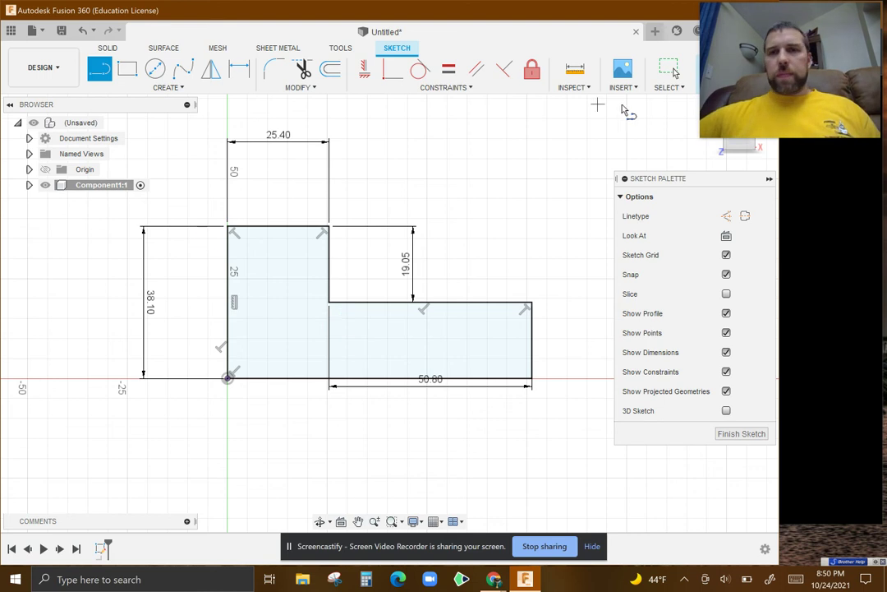
{"action": "mouse_move", "coordinate": [758, 74]}
{"action": "left_click_drag", "start_coordinate": [758, 74], "coordinate": [759, 180]}
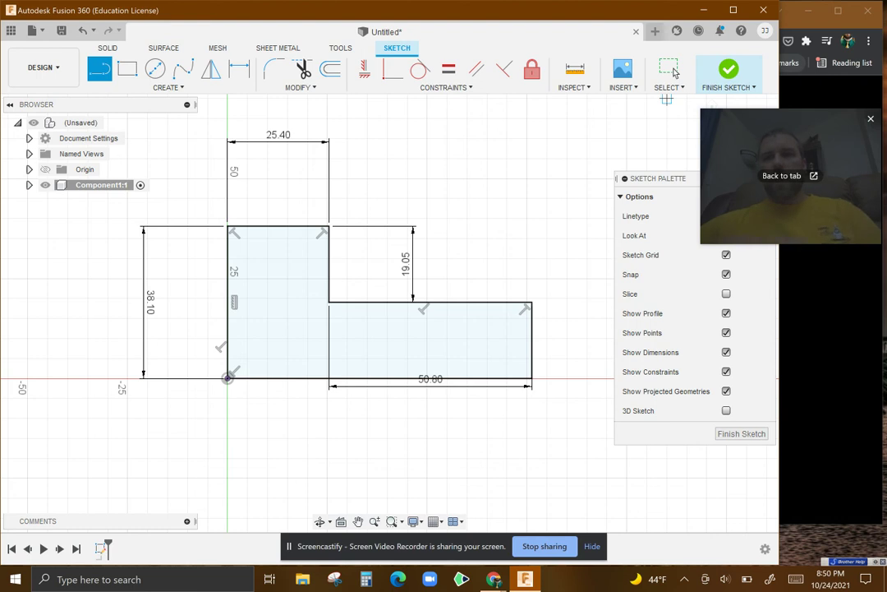
- Finish the sketch and extrude the L-shaped profile 1 inch toward the front as a new body
{"action": "left_click", "coordinate": [740, 79]}
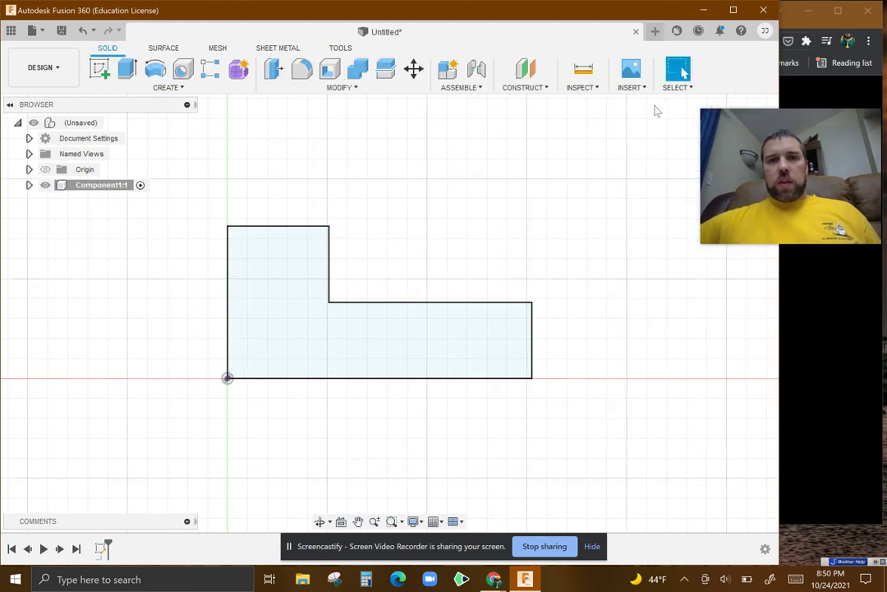
{"action": "left_click_drag", "start_coordinate": [774, 118], "coordinate": [774, 144]}
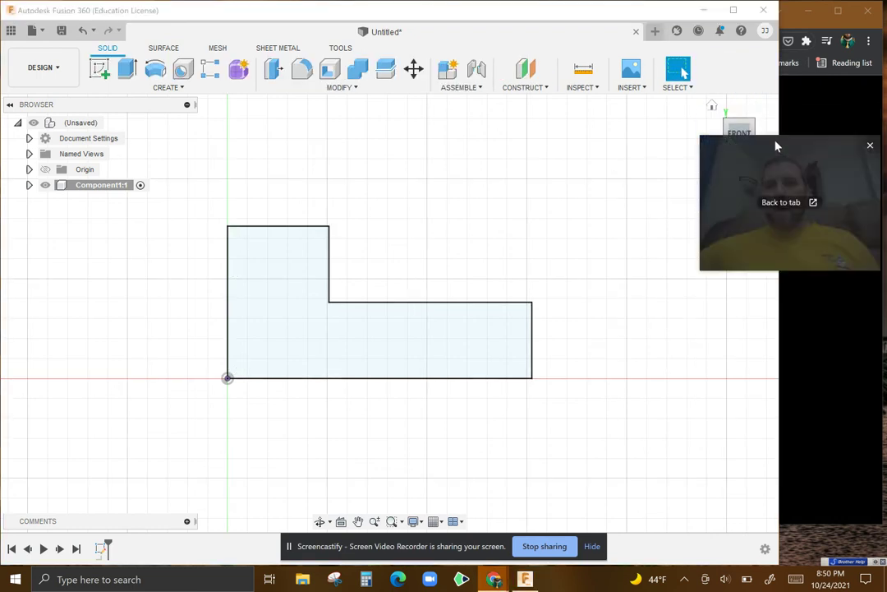
{"action": "left_click", "coordinate": [711, 109]}
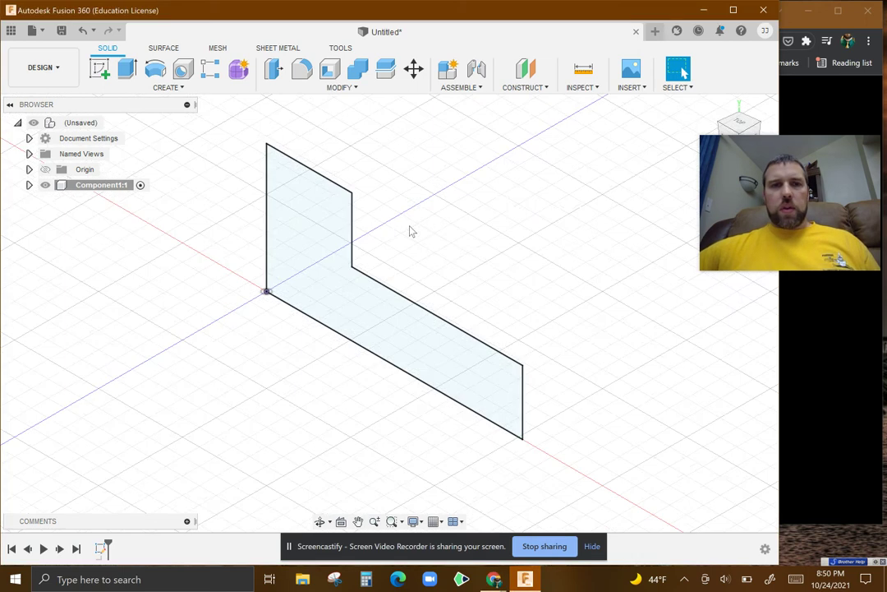
{"action": "left_click", "coordinate": [128, 70]}
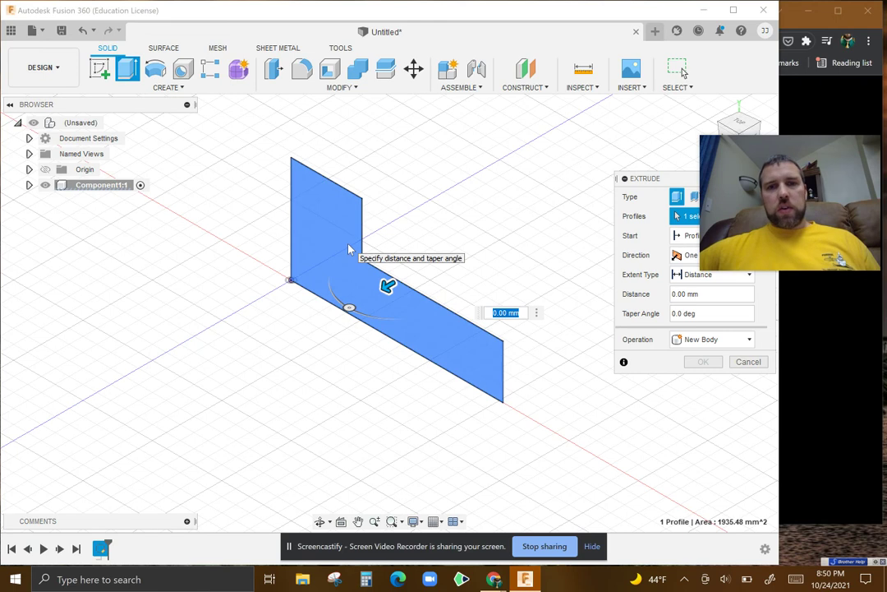
{"action": "type", "text": "1\""}
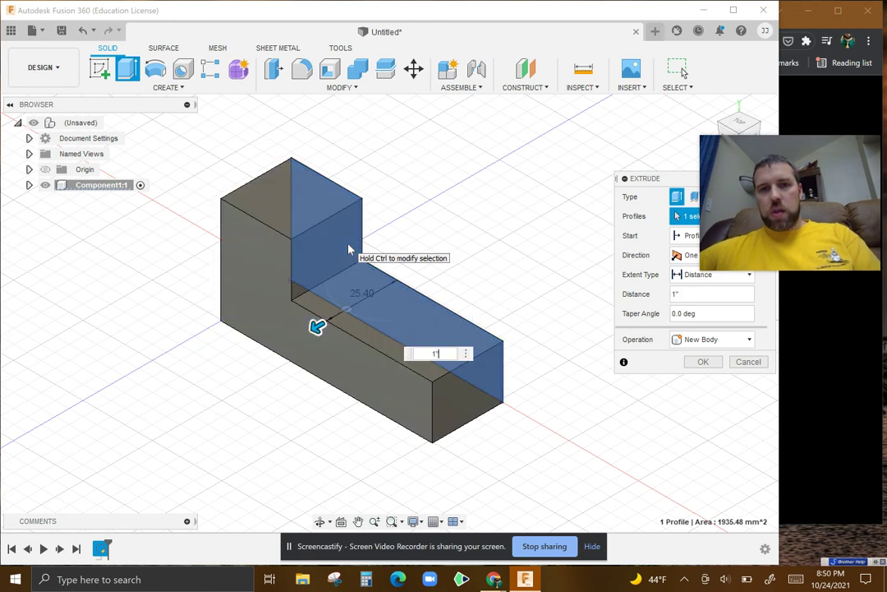
{"action": "key", "text": "Return"}
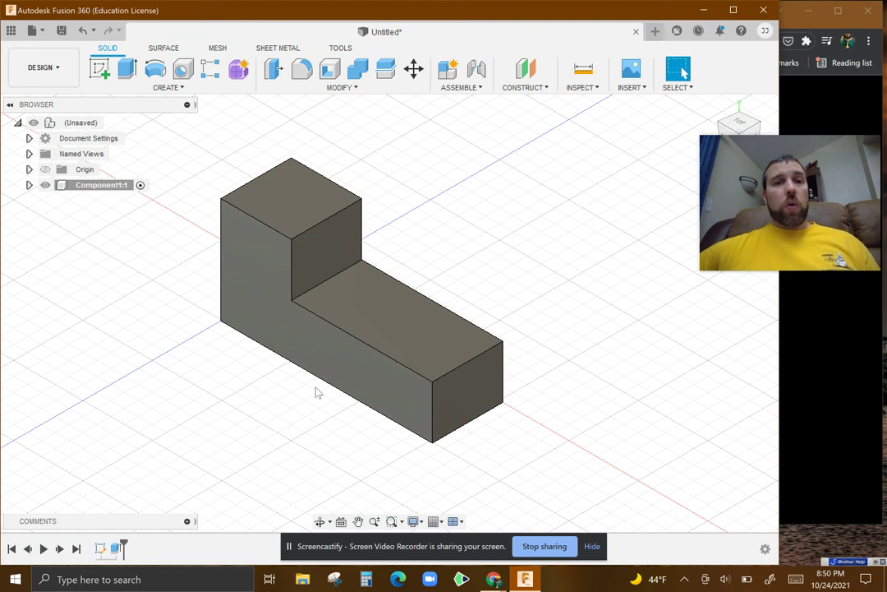
- Start a sketch on the block's L-shaped front face and check the hole's size and position in the browser's reference drawing
{"action": "left_click", "coordinate": [100, 69]}
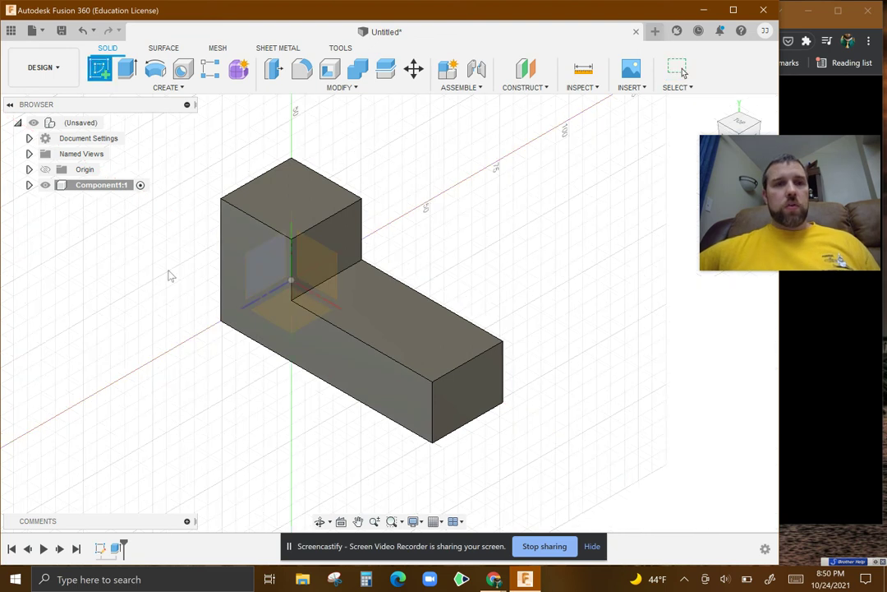
{"action": "left_click", "coordinate": [357, 364]}
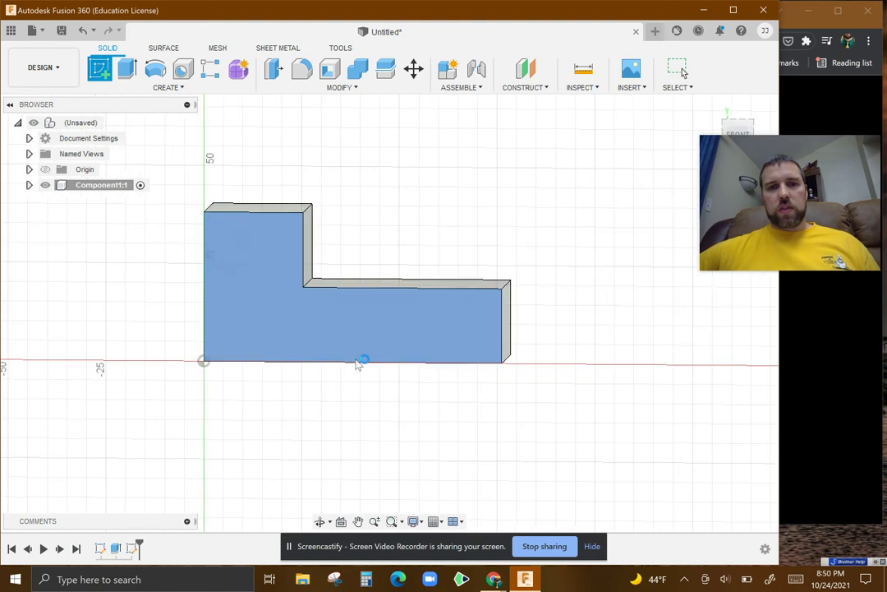
{"action": "key", "text": "alt+Tab"}
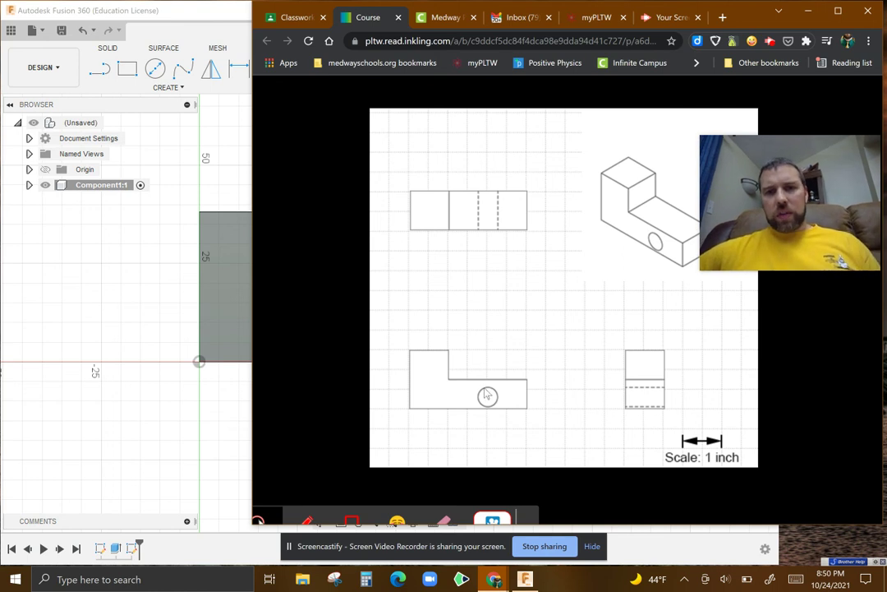
{"action": "left_click", "coordinate": [247, 379]}
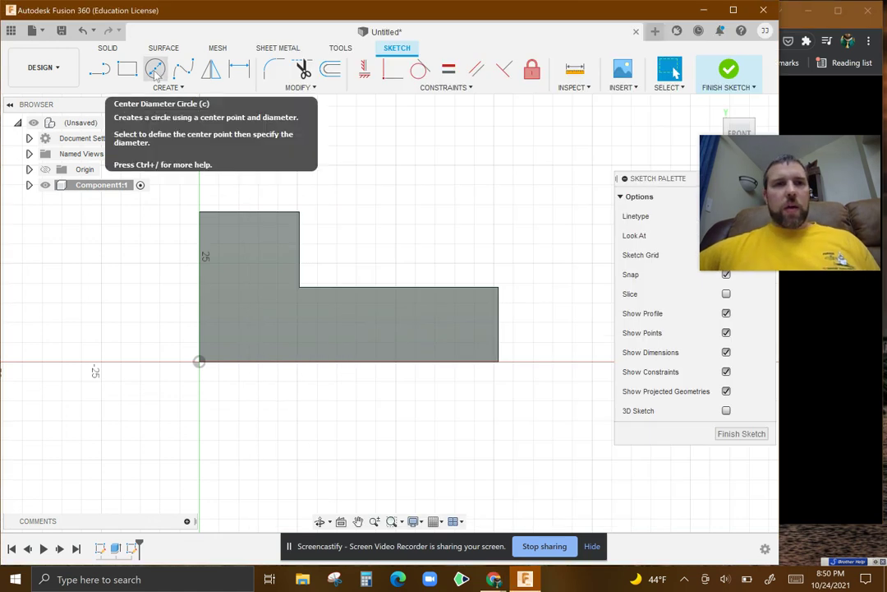
- Draw a 0.5 inch diameter circle on the lower arm of the front face, near the middle of the arm's length
{"action": "left_click", "coordinate": [156, 71]}
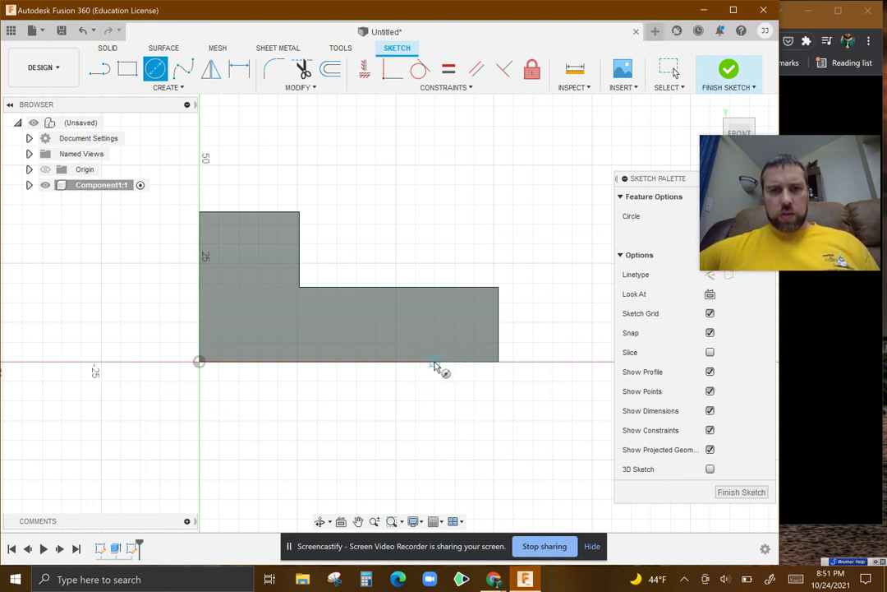
{"action": "left_click", "coordinate": [399, 333]}
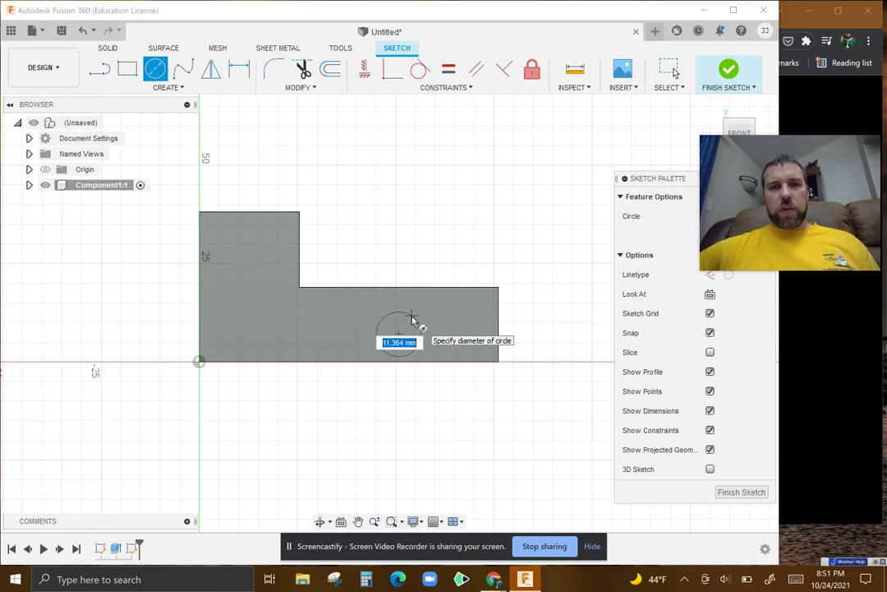
{"action": "key", "text": "BackSpace"}
{"action": "type", "text": ".5in"}
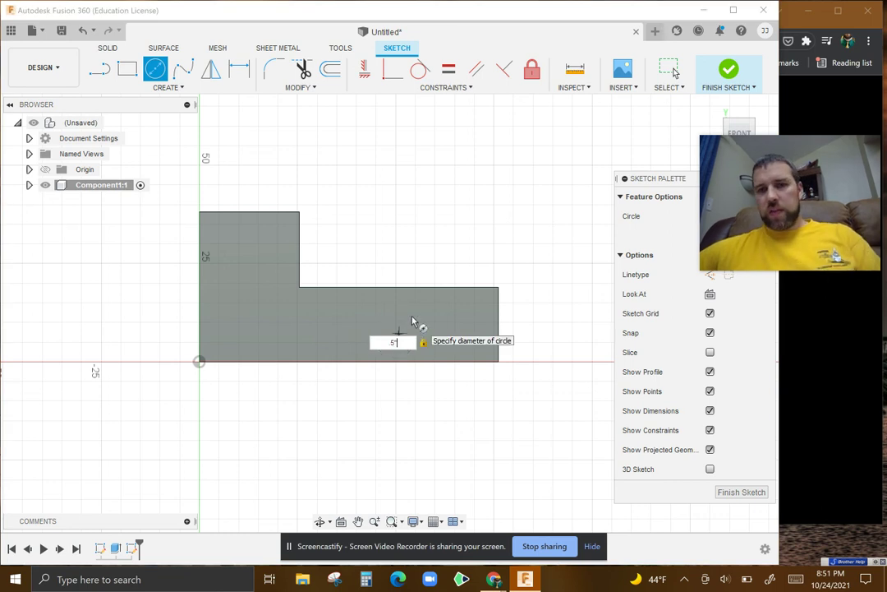
{"action": "key", "text": "Return"}
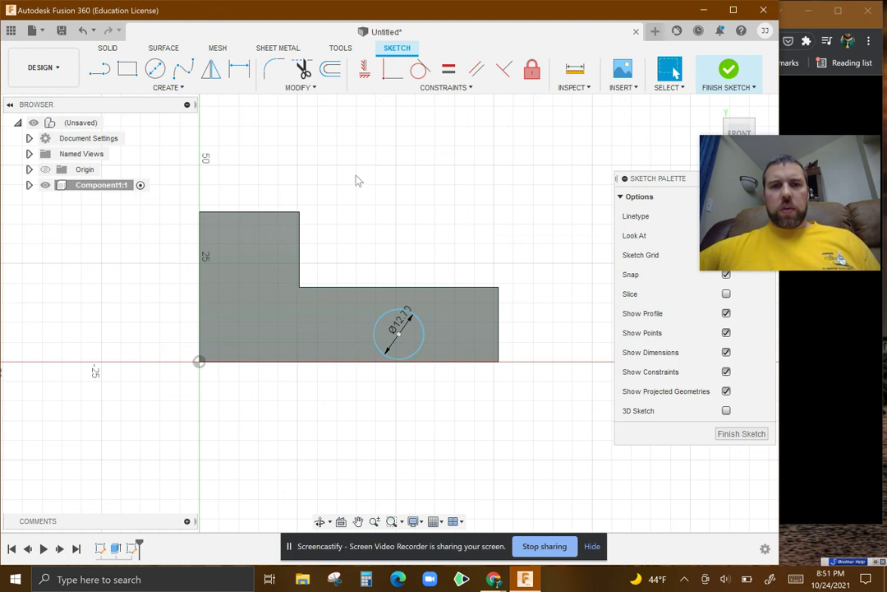
- Dimension the circle's center 1 inch horizontally from the end edge of the lower arm
{"action": "left_click", "coordinate": [239, 69]}
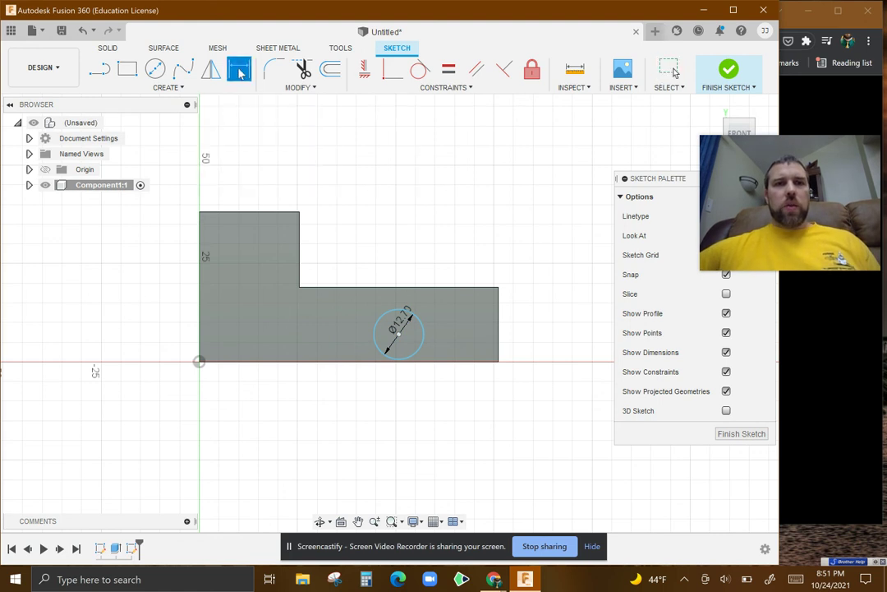
{"action": "left_click", "coordinate": [399, 333]}
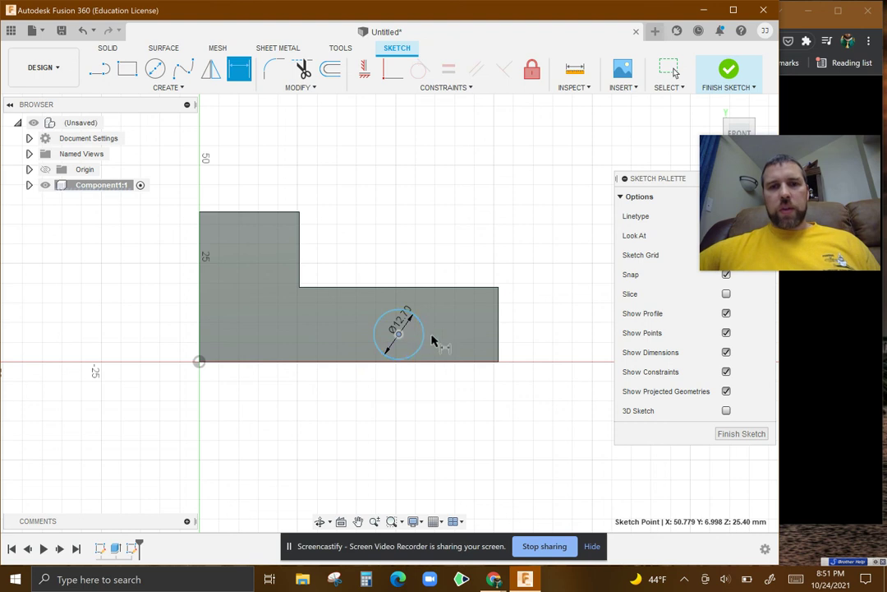
{"action": "left_click", "coordinate": [498, 337]}
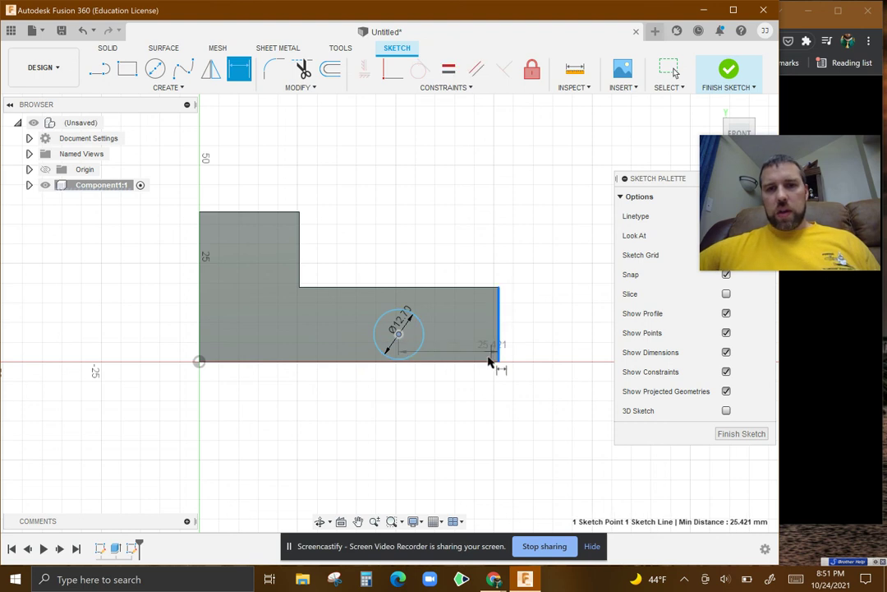
{"action": "left_click", "coordinate": [451, 408]}
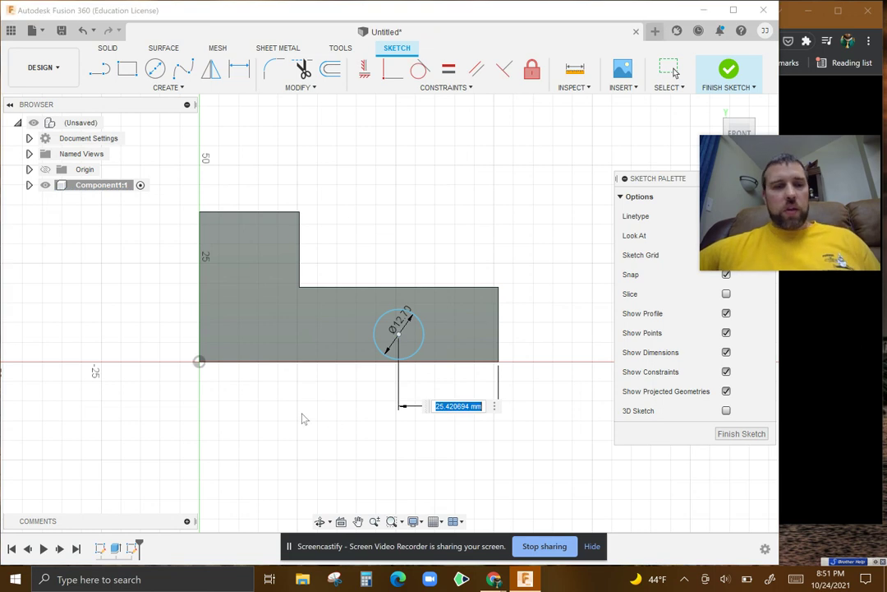
{"action": "type", "text": "1\""}
{"action": "key", "text": "Return"}
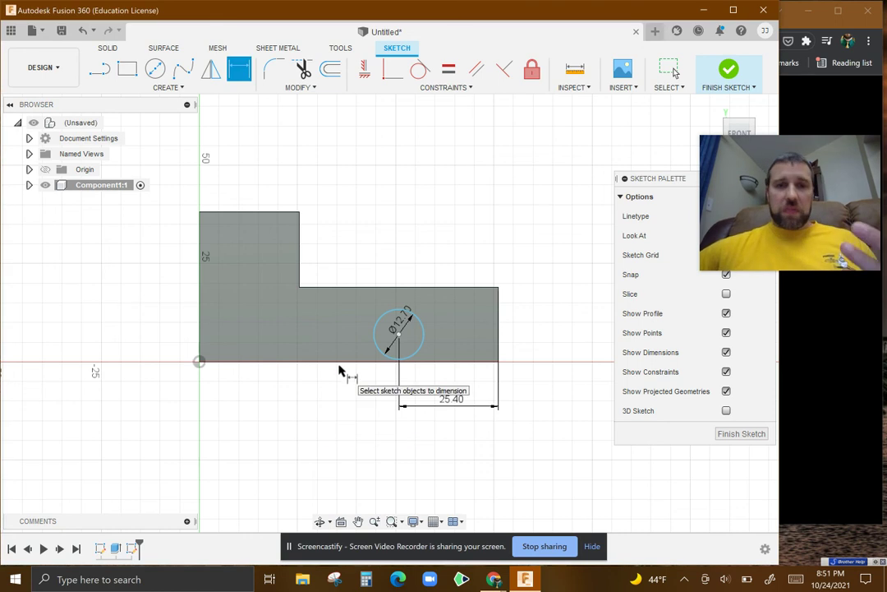
- Dimension the circle center's height above the block's bottom edge with a value of 0.3 mm
{"action": "scroll", "coordinate": [341, 368], "scroll_direction": "down", "scroll_amount": 1}
{"action": "scroll", "coordinate": [435, 391], "scroll_direction": "up", "scroll_amount": 4}
{"action": "scroll", "coordinate": [418, 361], "scroll_direction": "down", "scroll_amount": 2}
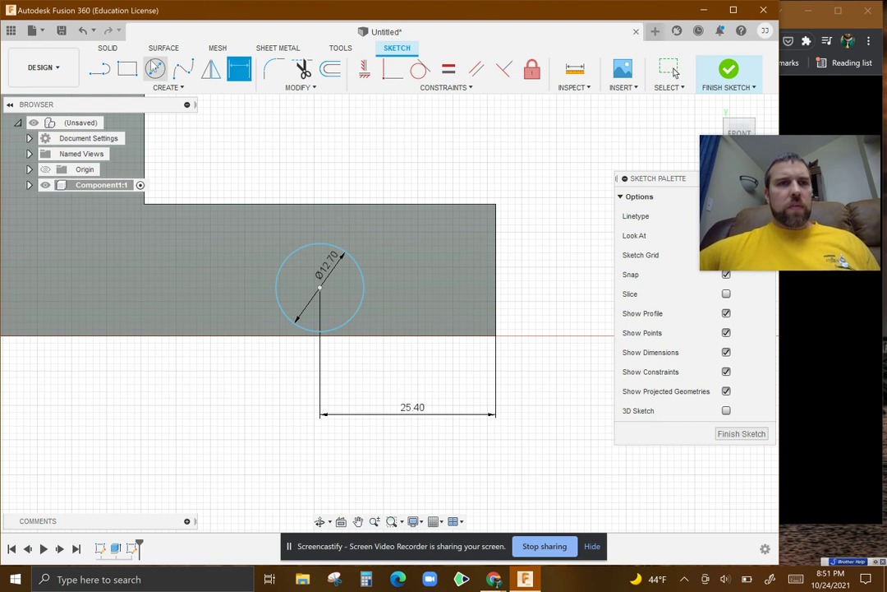
{"action": "left_click", "coordinate": [319, 287]}
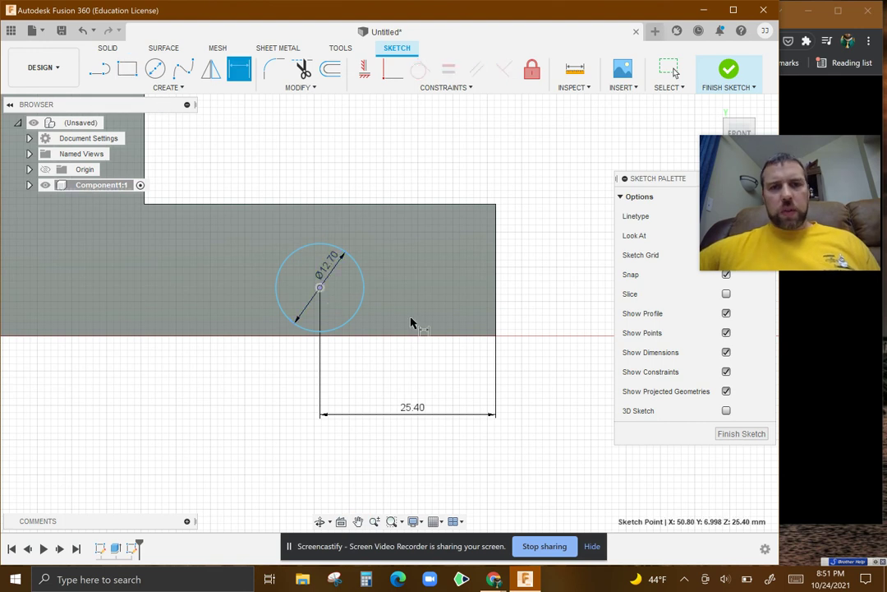
{"action": "left_click", "coordinate": [450, 335]}
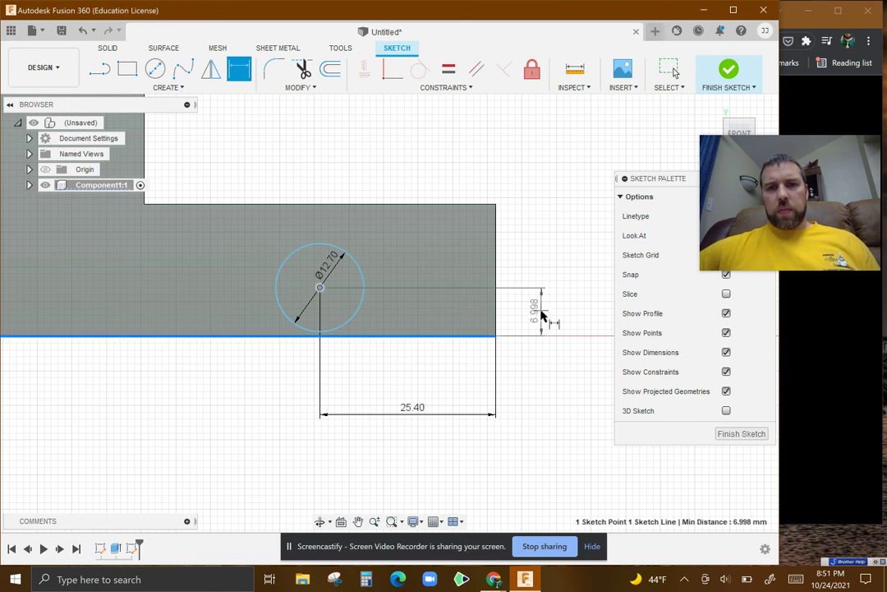
{"action": "left_click", "coordinate": [535, 314]}
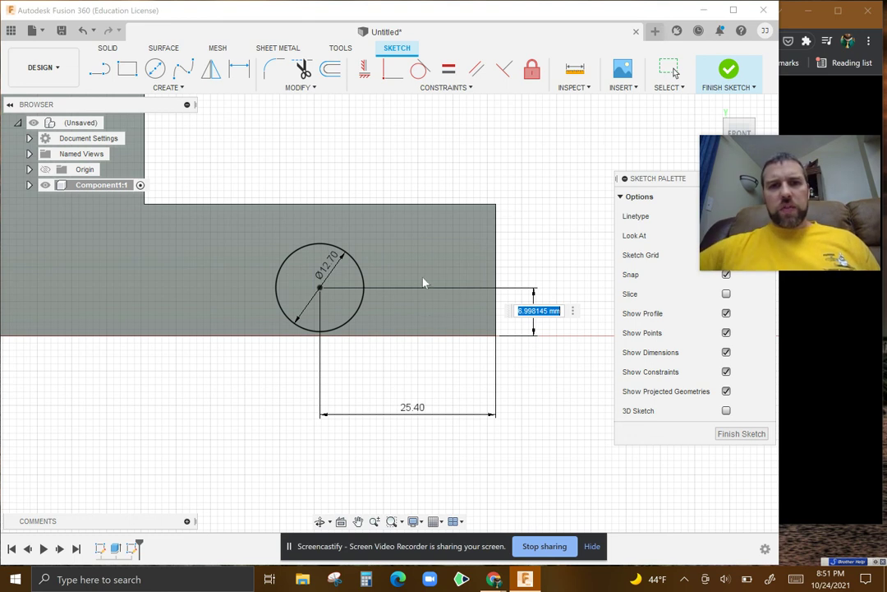
{"action": "type", "text": ".3"}
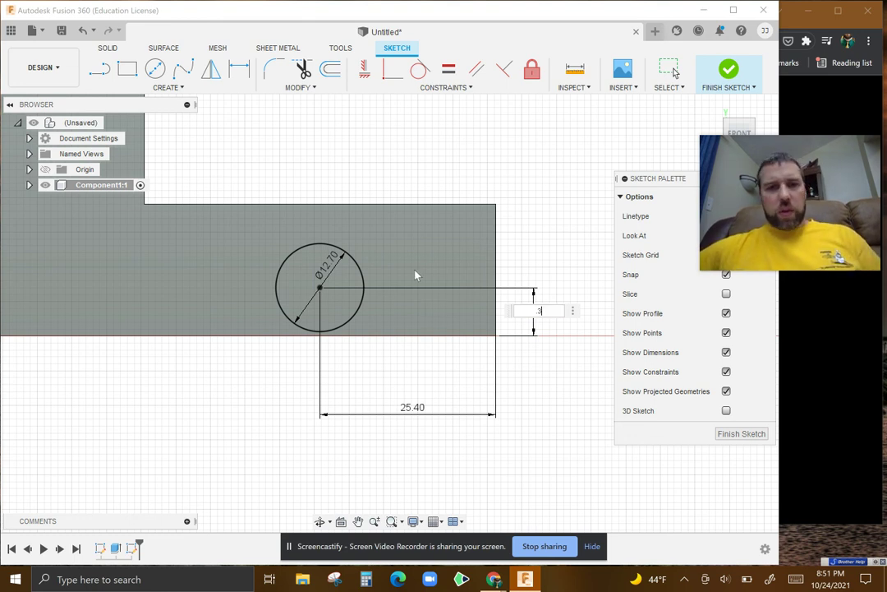
{"action": "key", "text": "Return"}
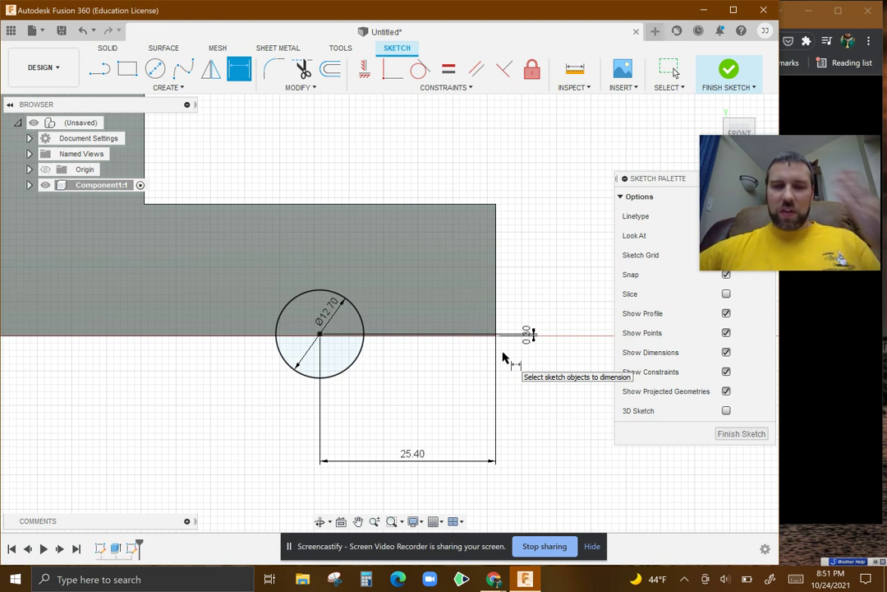
{"action": "key", "text": "Escape"}
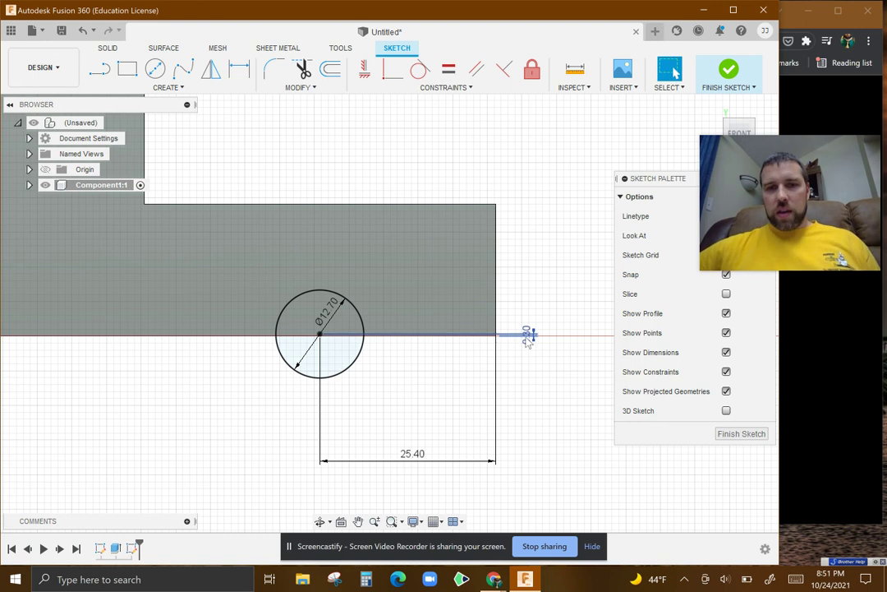
- Set the circle center's height above the bottom edge to 0.3 inch
{"action": "double_click", "coordinate": [528, 335]}
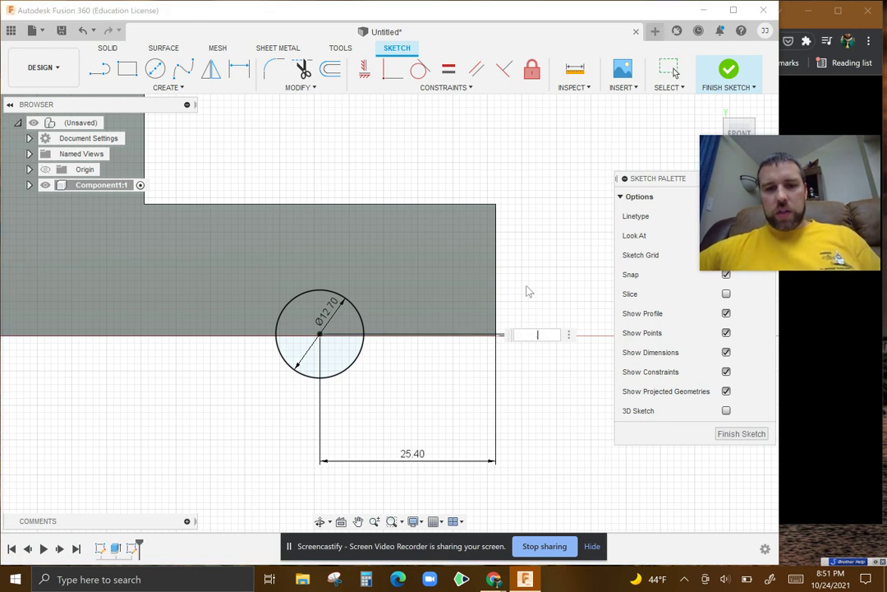
{"action": "type", "text": ".3\""}
{"action": "key", "text": "Return"}
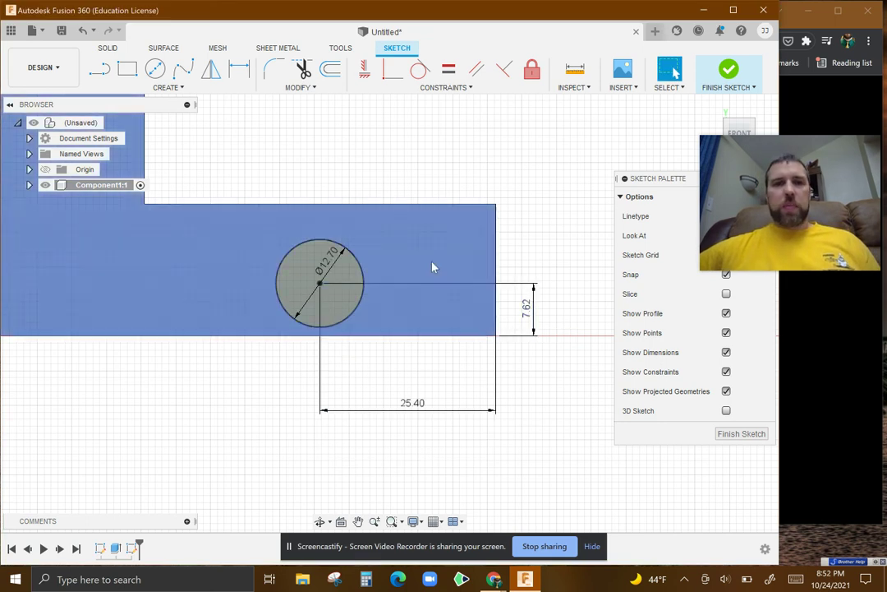
- Finish the sketch and extrude the circle backward through the block as a cut, with a distance of -48 mm
{"action": "left_click", "coordinate": [729, 71]}
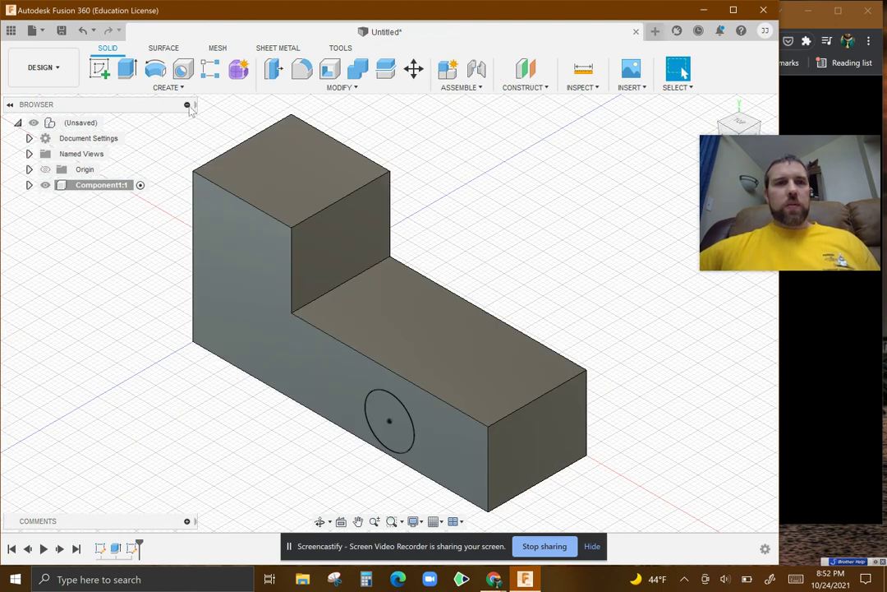
{"action": "left_click", "coordinate": [127, 69]}
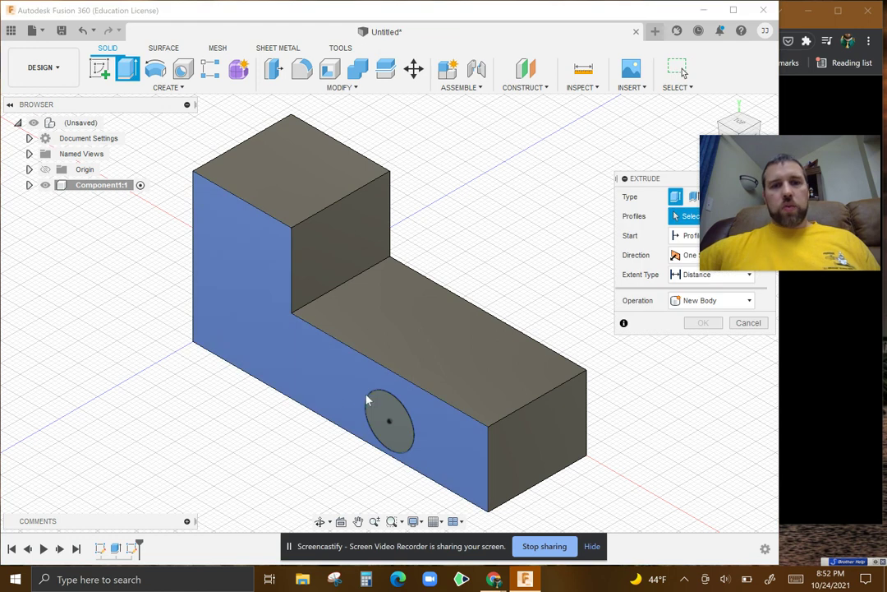
{"action": "left_click", "coordinate": [392, 411]}
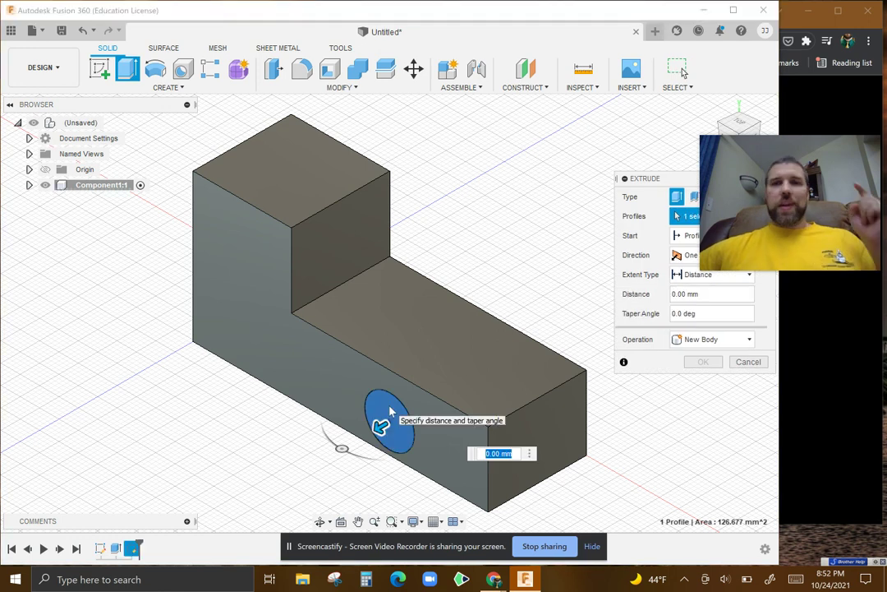
{"action": "left_click_drag", "start_coordinate": [382, 423], "coordinate": [573, 333]}
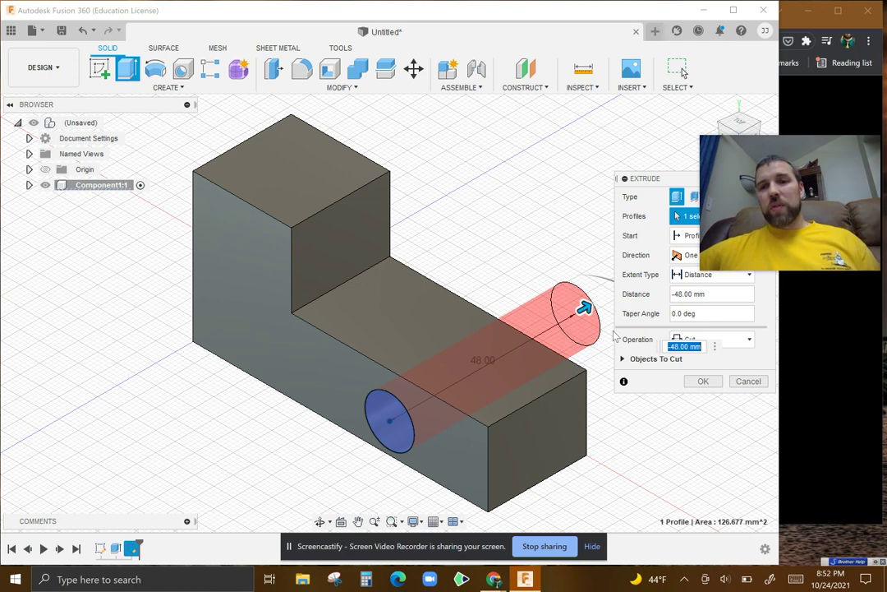